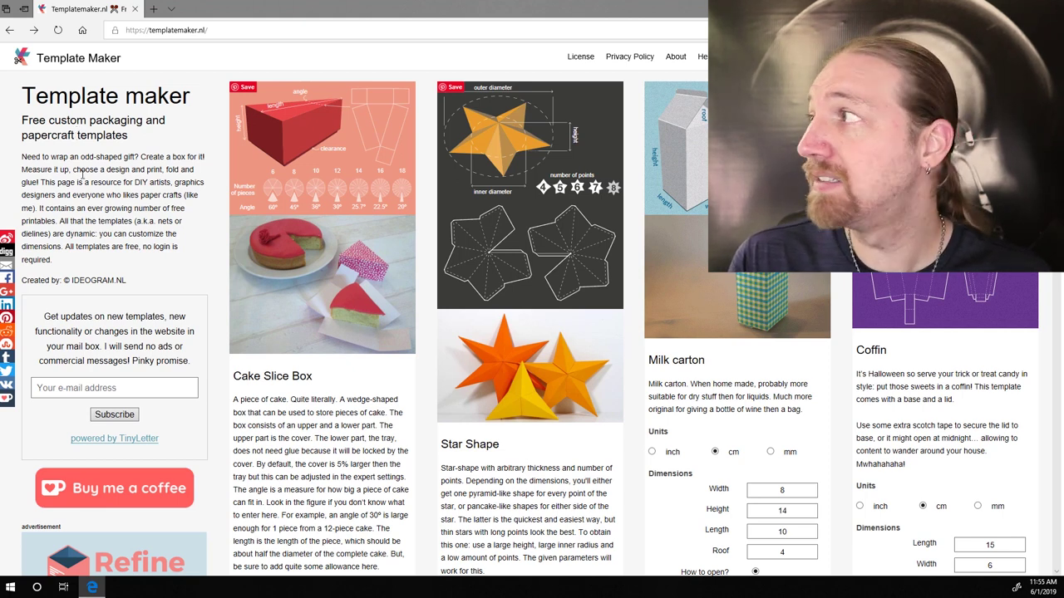
Browse the template catalogue and review the Gift Box template's dimension, page size and format options.
scroll(201, 180, "down", 4)
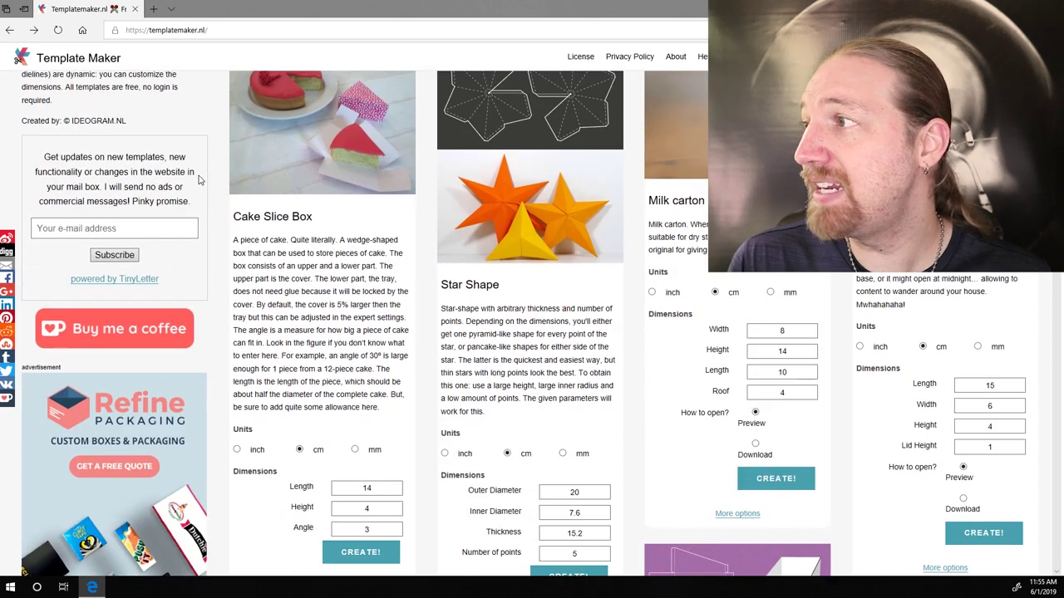
scroll(200, 180, "down", 5)
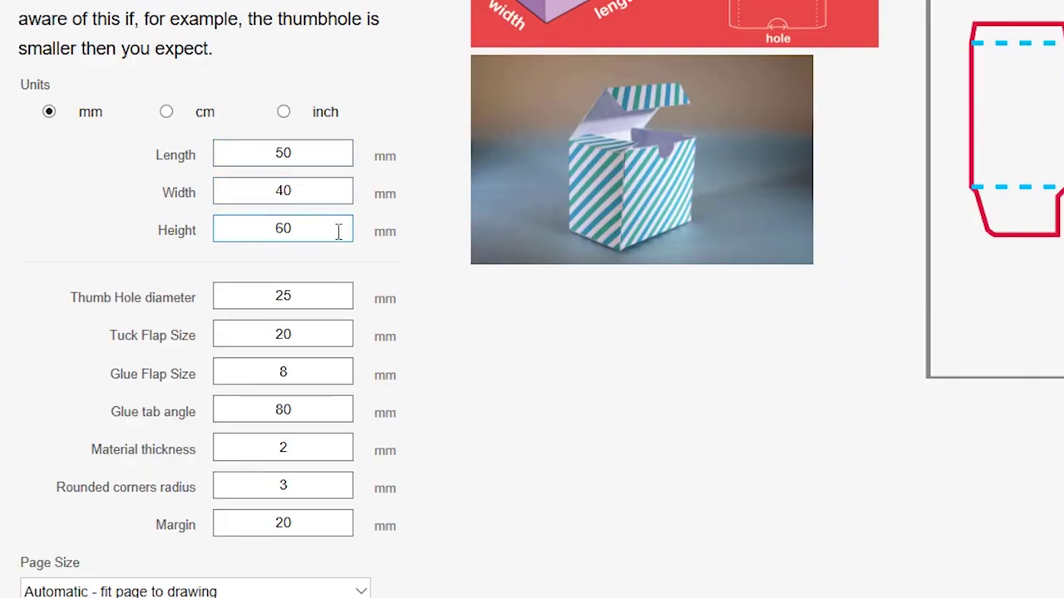
scroll(374, 275, "down", 5)
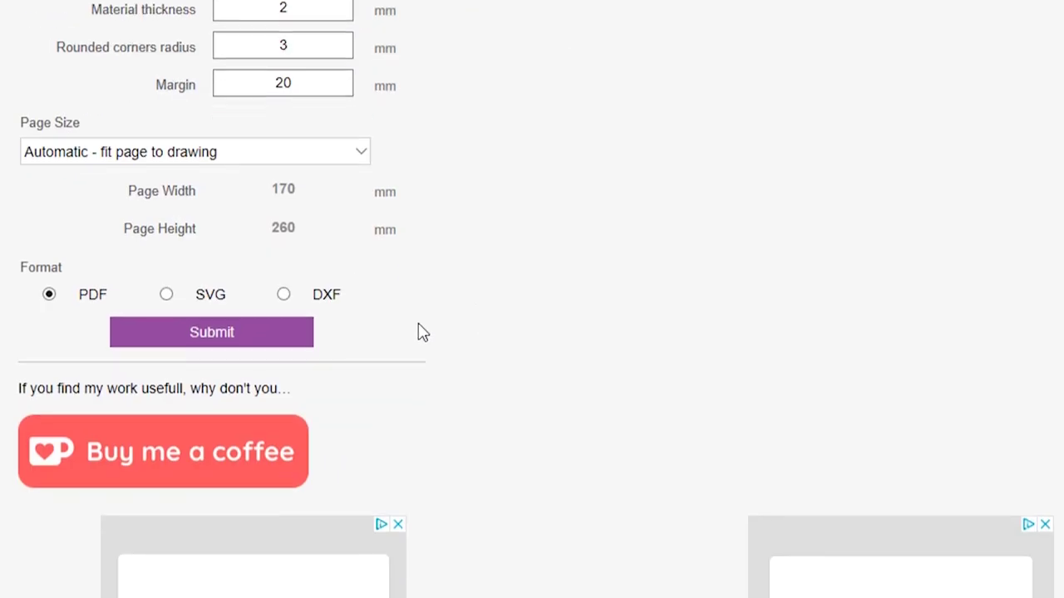
left_click(268, 335)
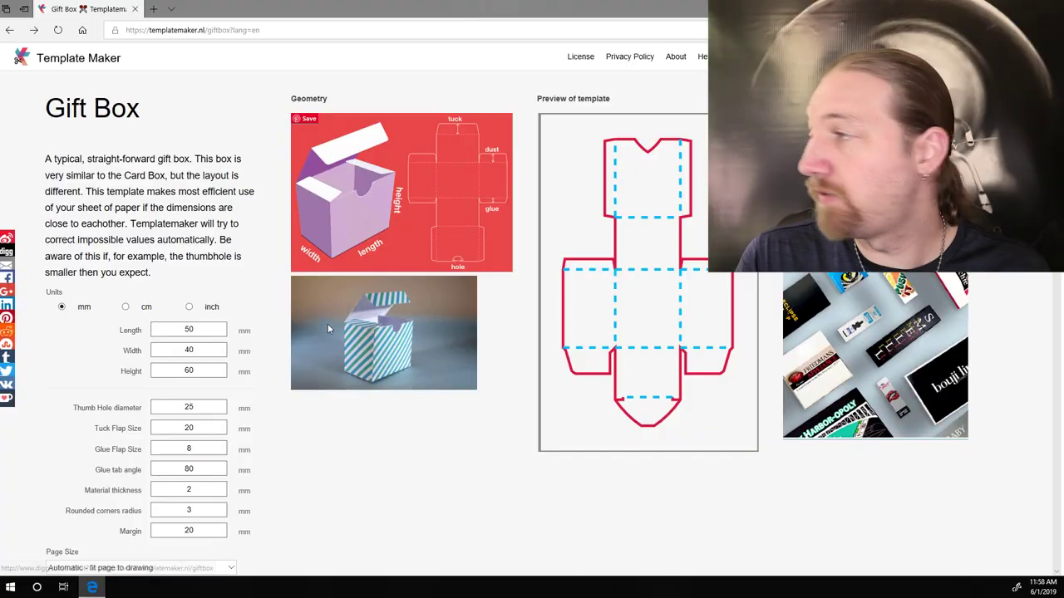
Set the gift box units to inch, with a length of 1.75, a width of 1.75 and a height of 2.75.
left_click(191, 308)
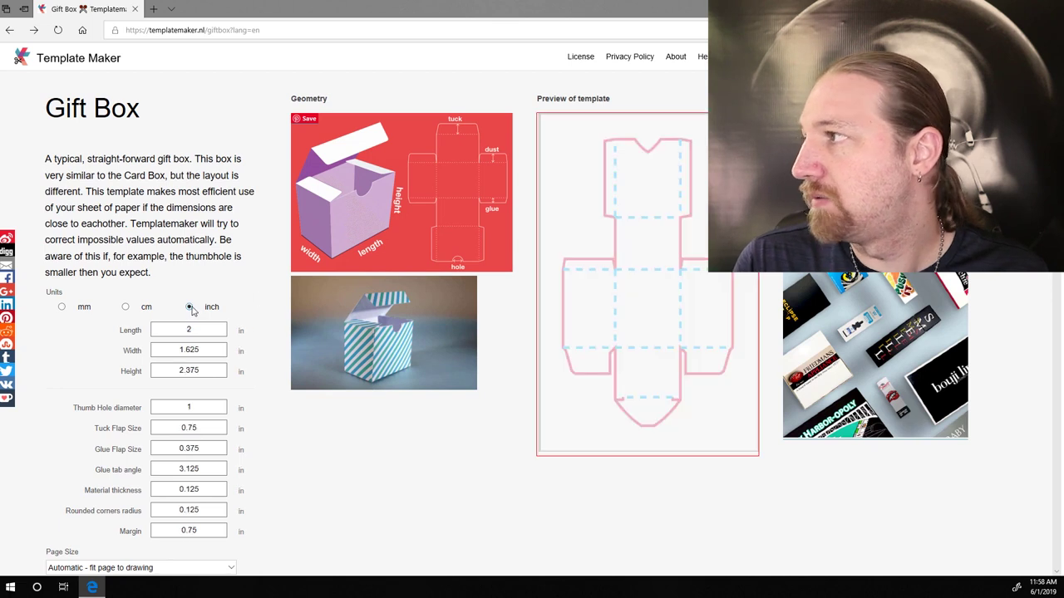
left_click(151, 370)
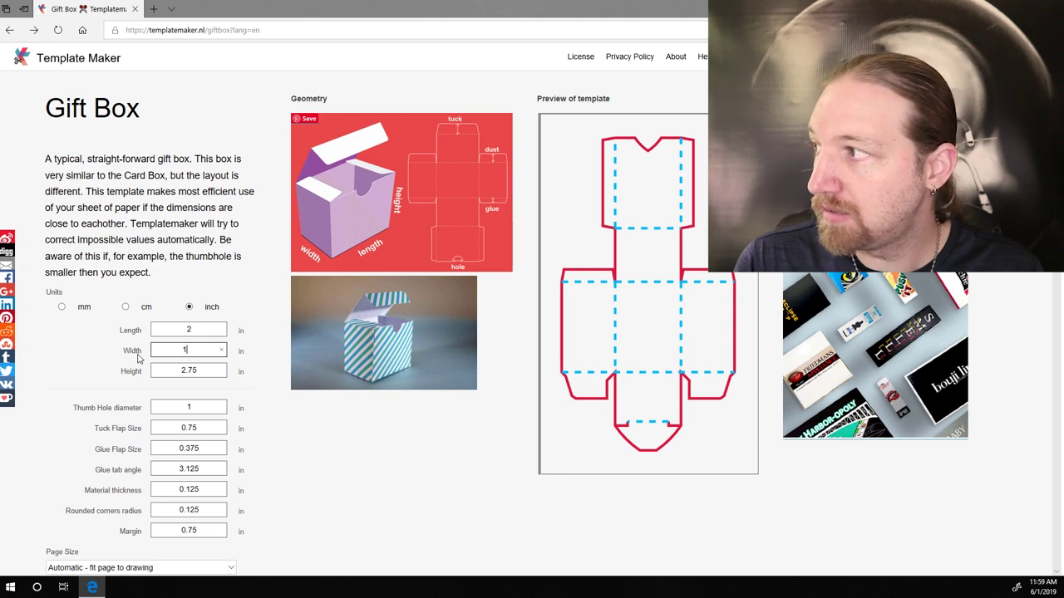
type("75")
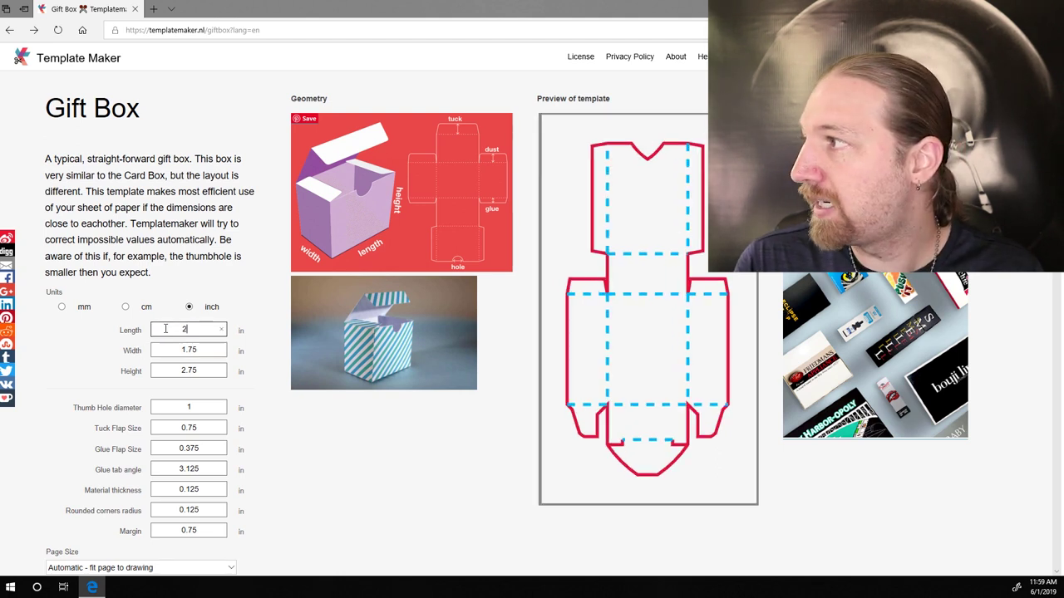
left_click(138, 332)
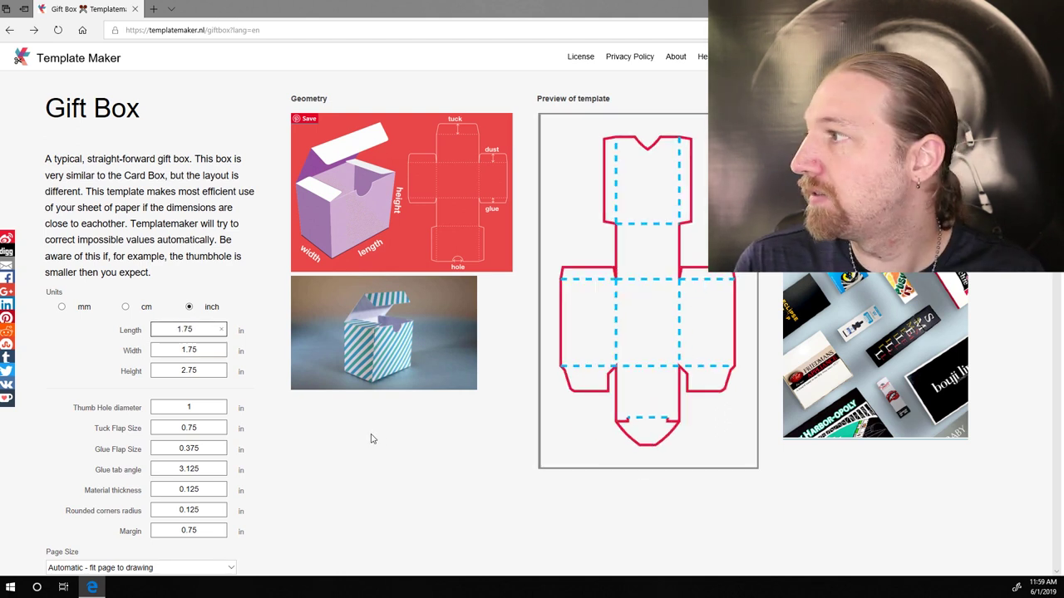
left_click(187, 428)
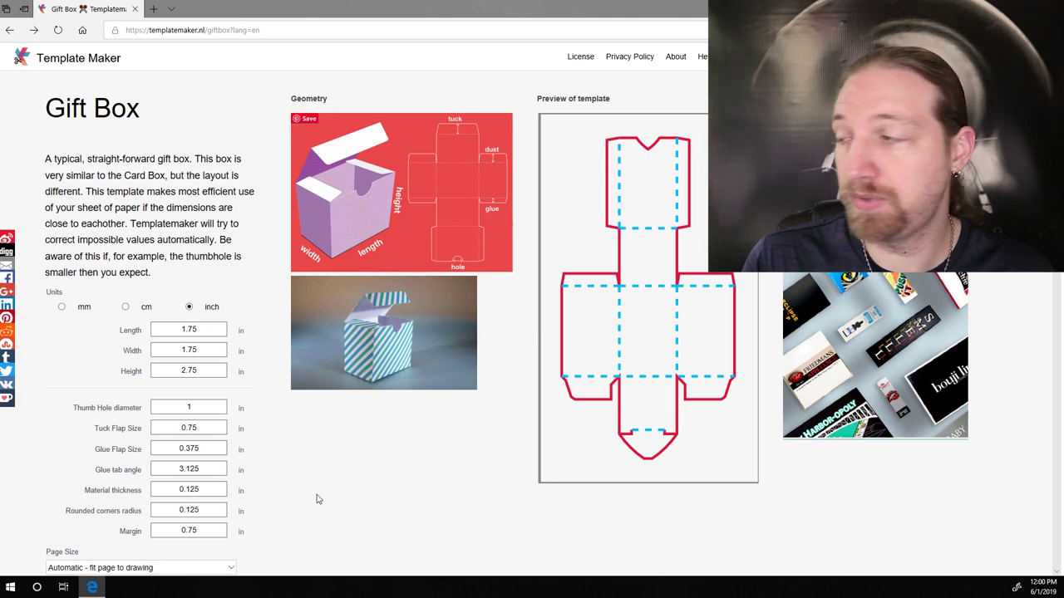
Generate the gift box PDF and save it as 1.75x1.75x2.75.pdf in the Mini Secret Septiceye Sam Box folder.
scroll(316, 498, "down", 2)
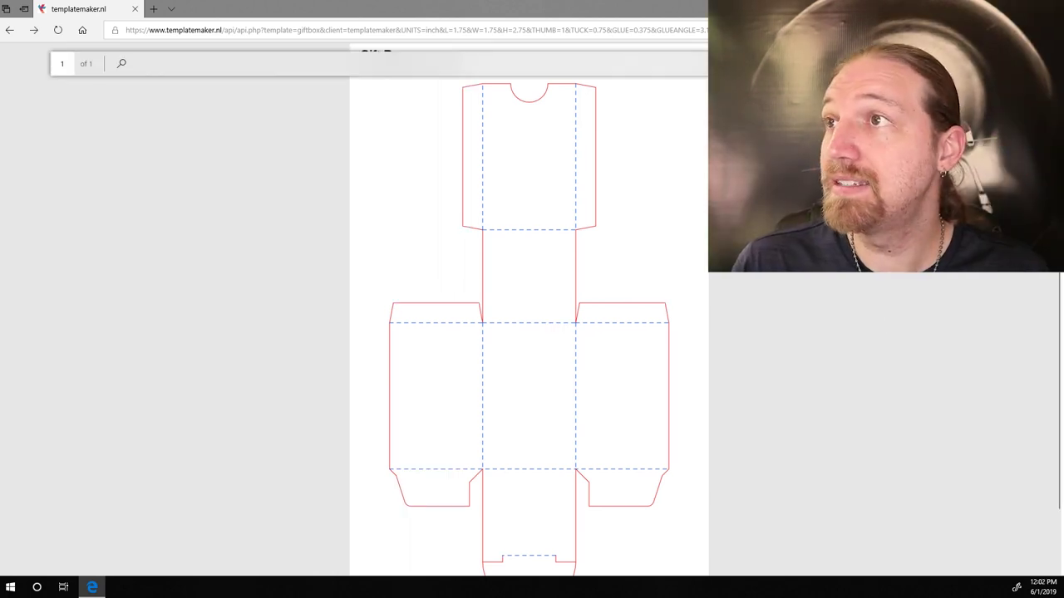
key("ctrl+s")
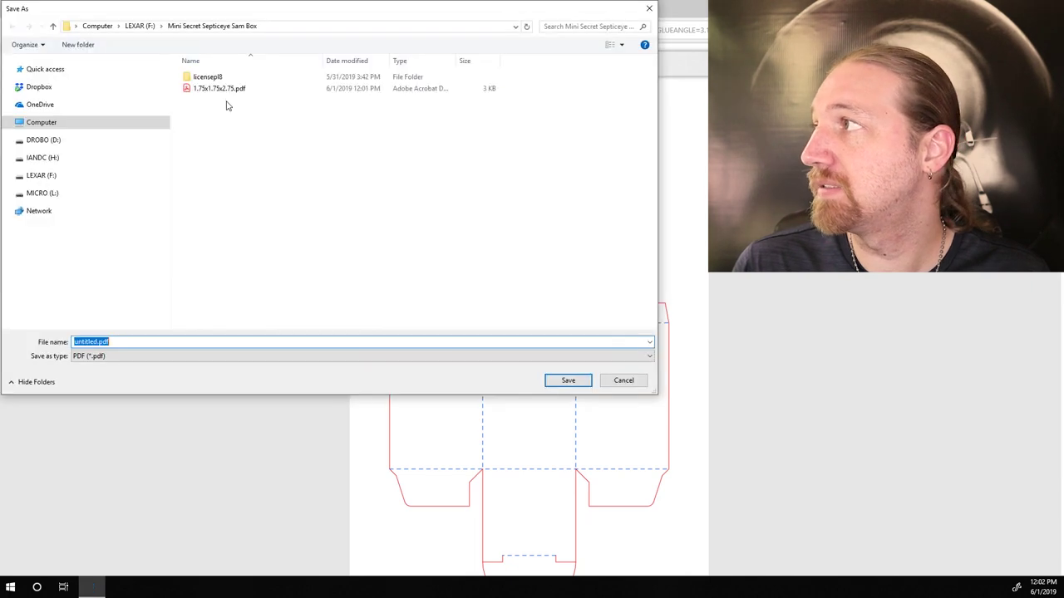
left_click(568, 381)
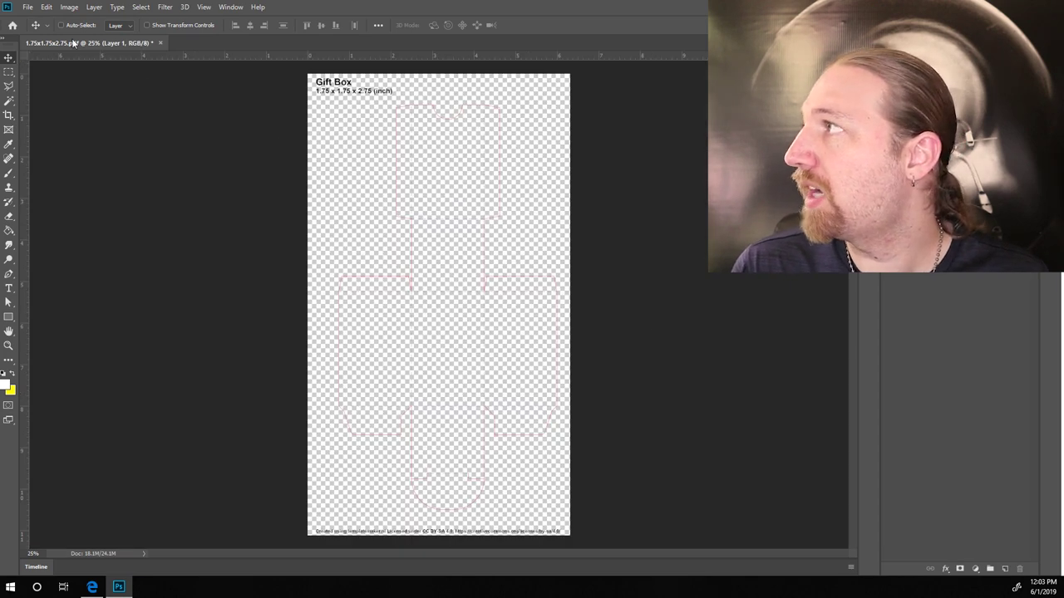
In Photoshop, create a new blank document and bring the gift box template from the opened PDF into it.
key("ctrl+n")
left_click(705, 416)
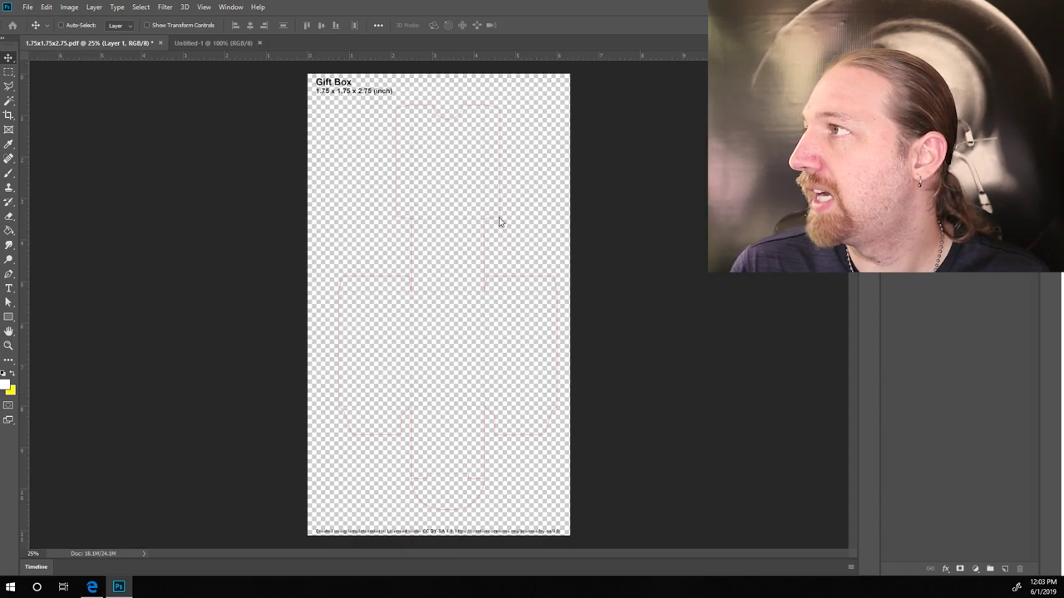
left_click_drag(213, 72, 523, 266)
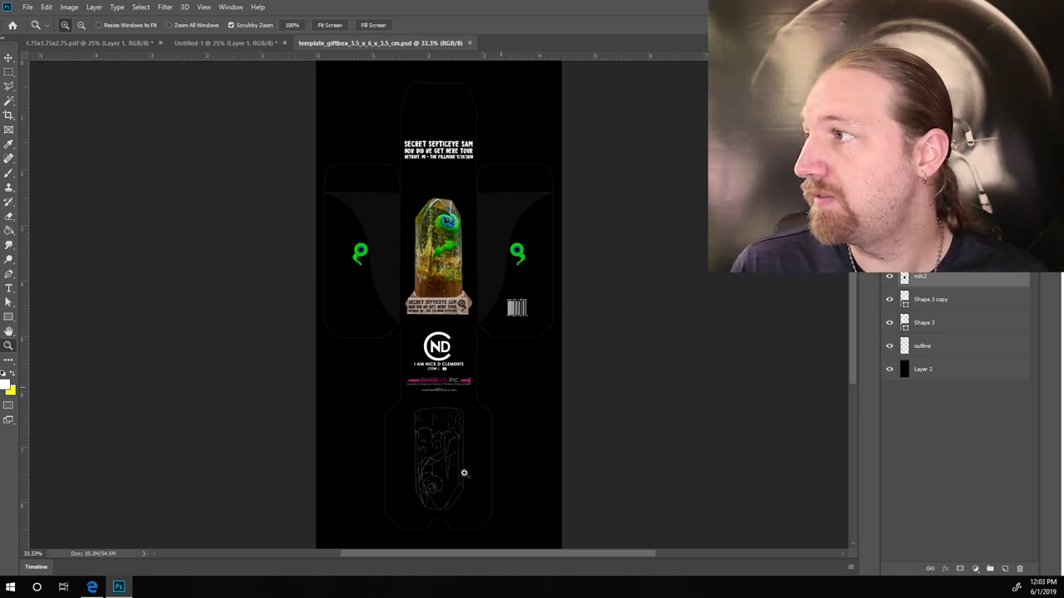
left_click(205, 43)
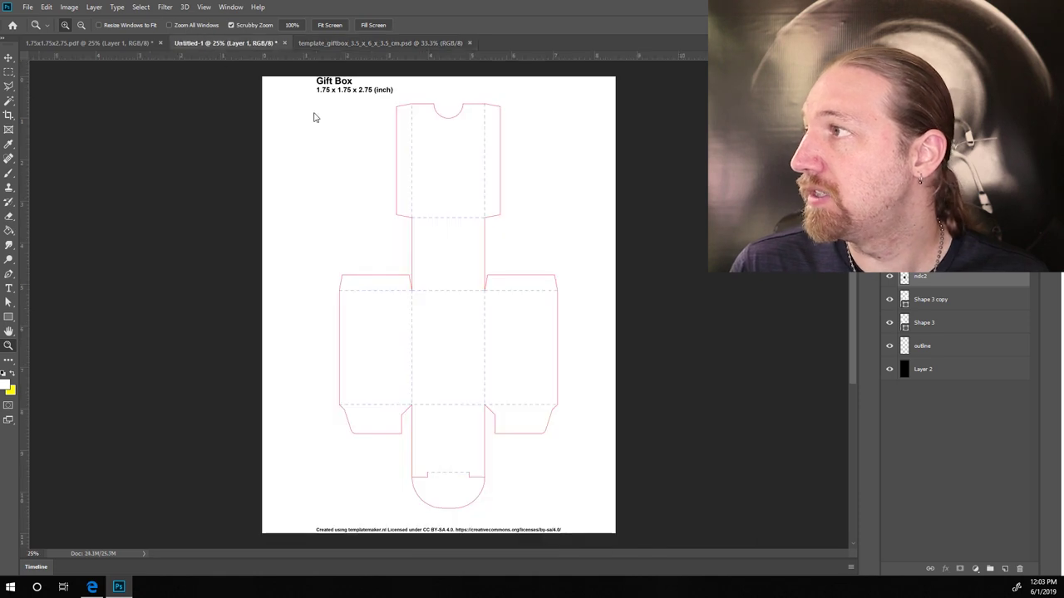
Fill the expanded box outline selection with the default black on its own layer, and clear the selection.
left_click(8, 57)
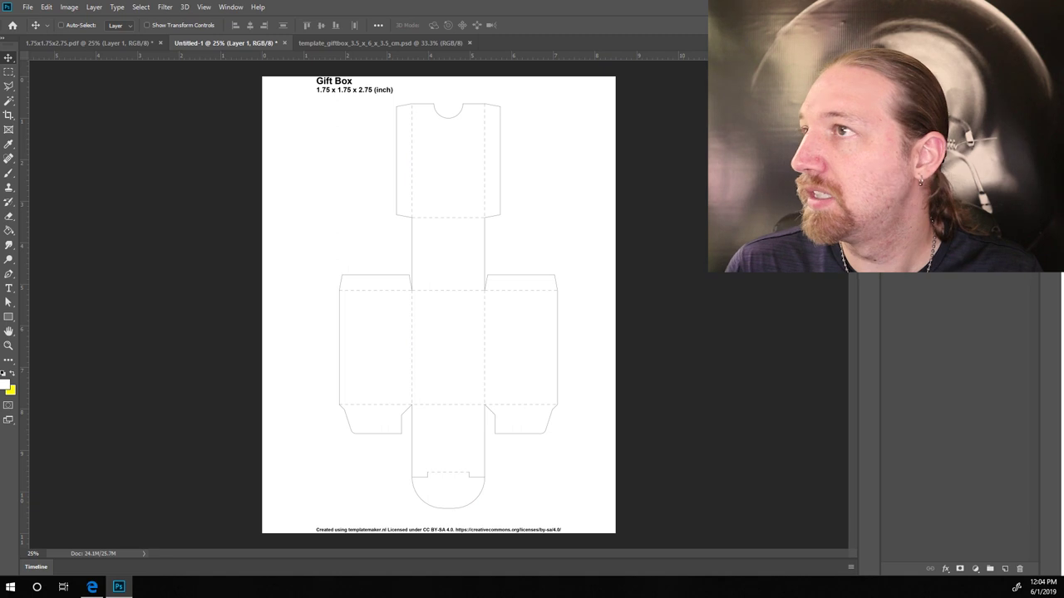
key("d")
key("g")
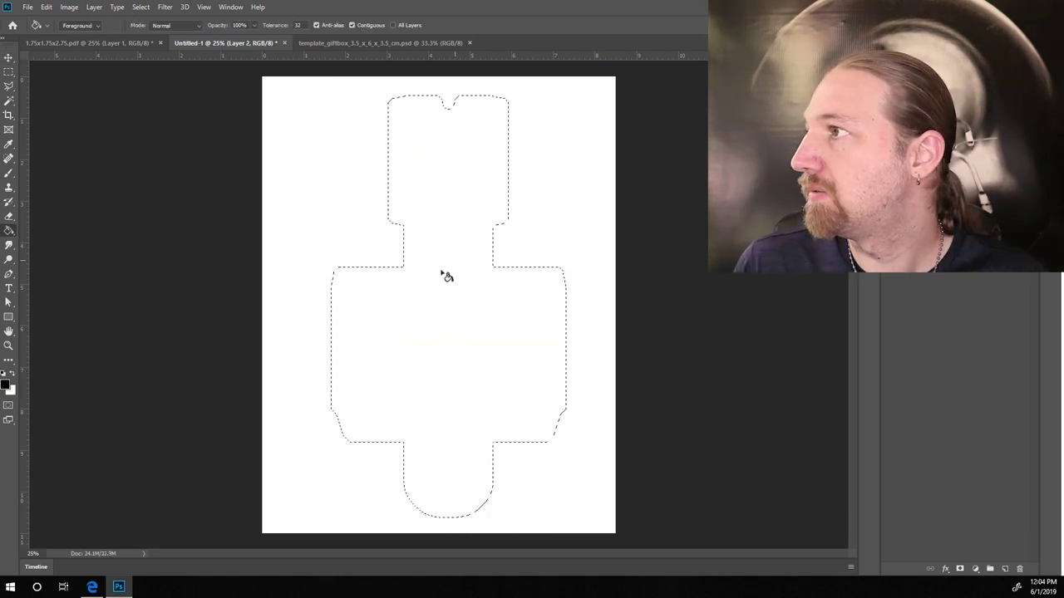
left_click(565, 251)
key("ctrl+d")
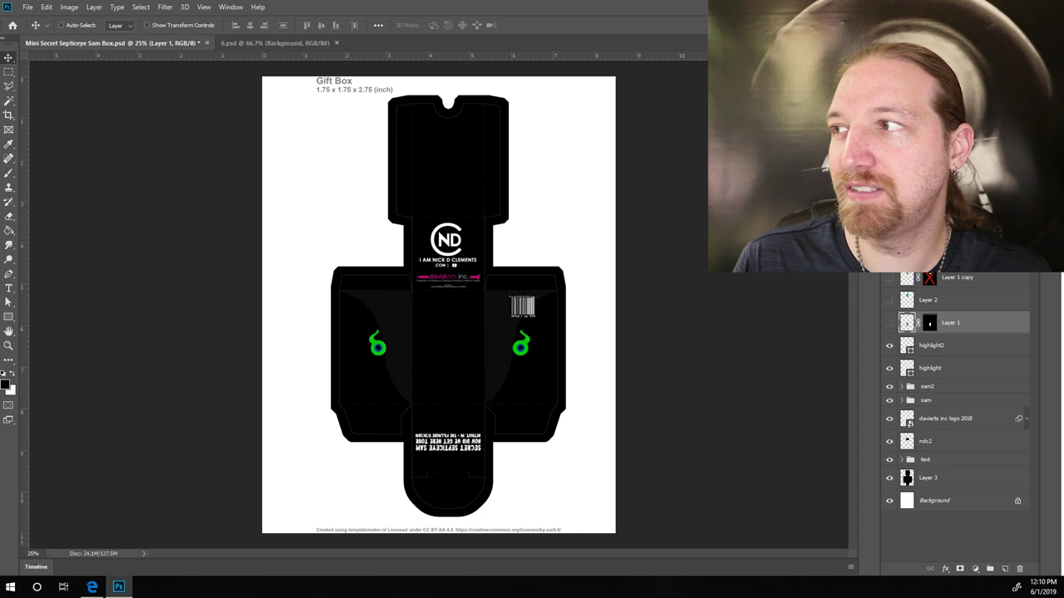
In the browser's Alpha Phrase To Phone Number Calculator, convert the phrase "septiceyesam" to its numeric form.
key("z")
left_click_drag(514, 297, 466, 224)
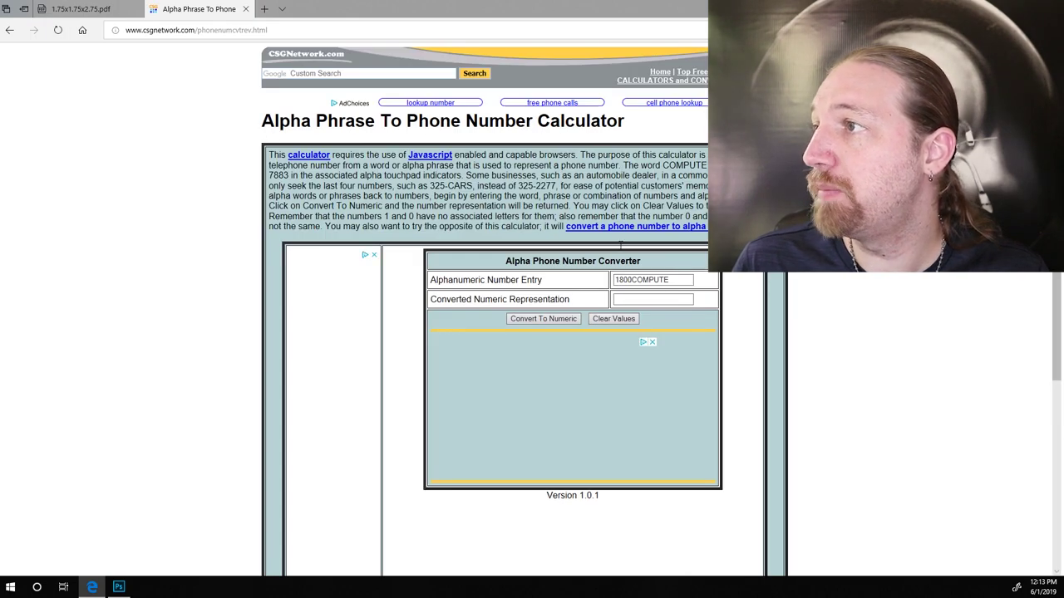
double_click(656, 281)
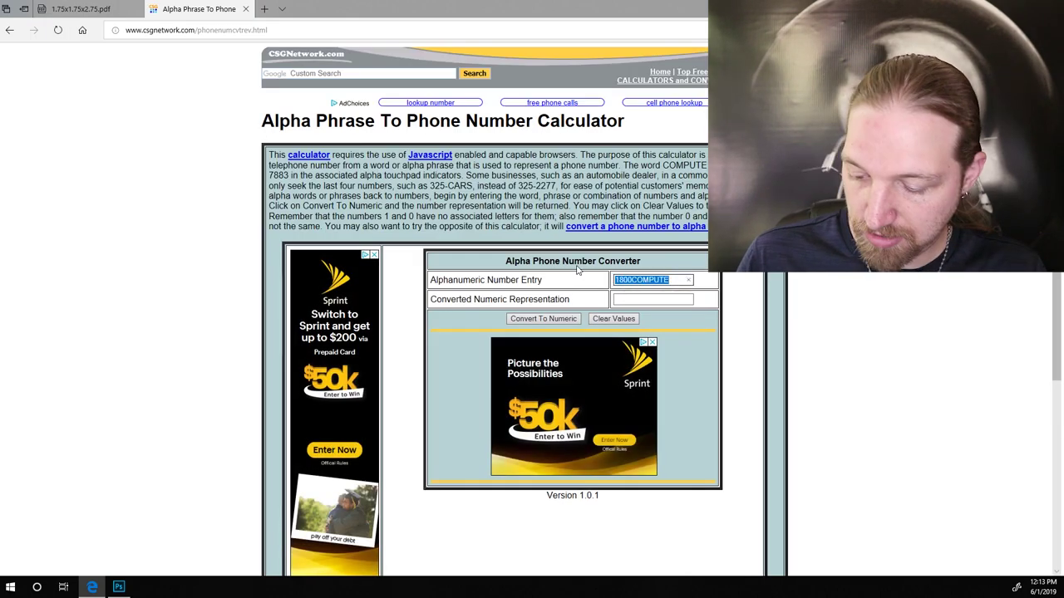
type("septiceyesam")
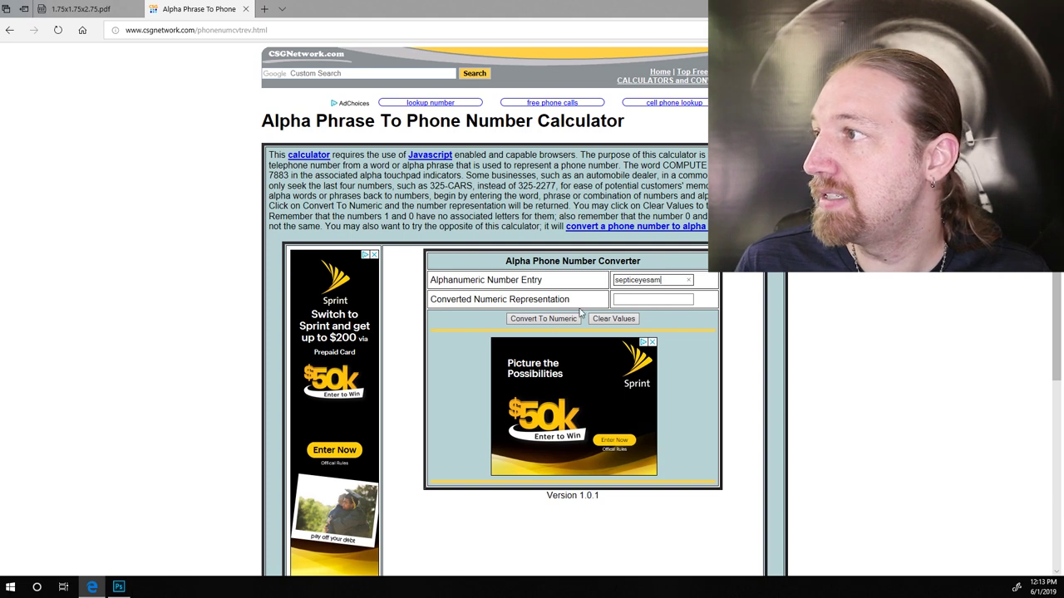
left_click(551, 320)
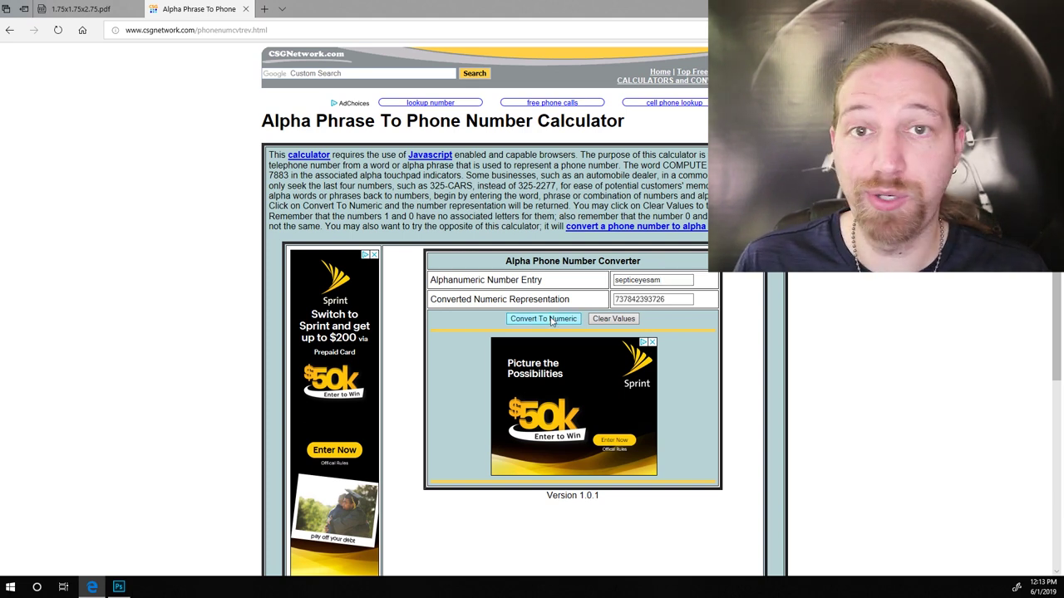
Copy the converted number into Easy Barcode Creator as UPC-A content and export it as 737842393726.eps, replacing the existing file.
left_click_drag(680, 300, 542, 296)
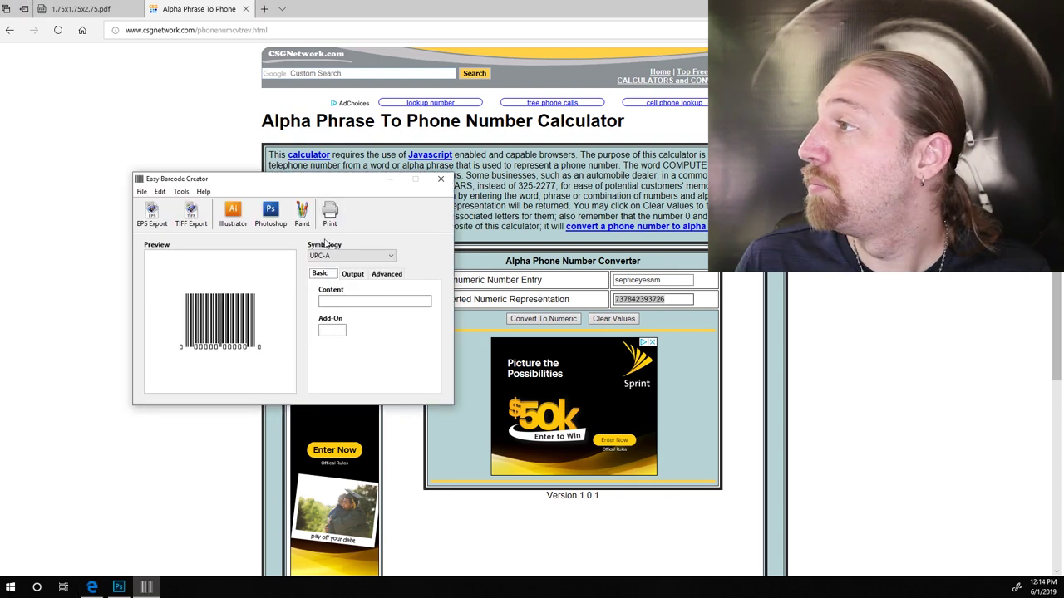
key("ctrl+v")
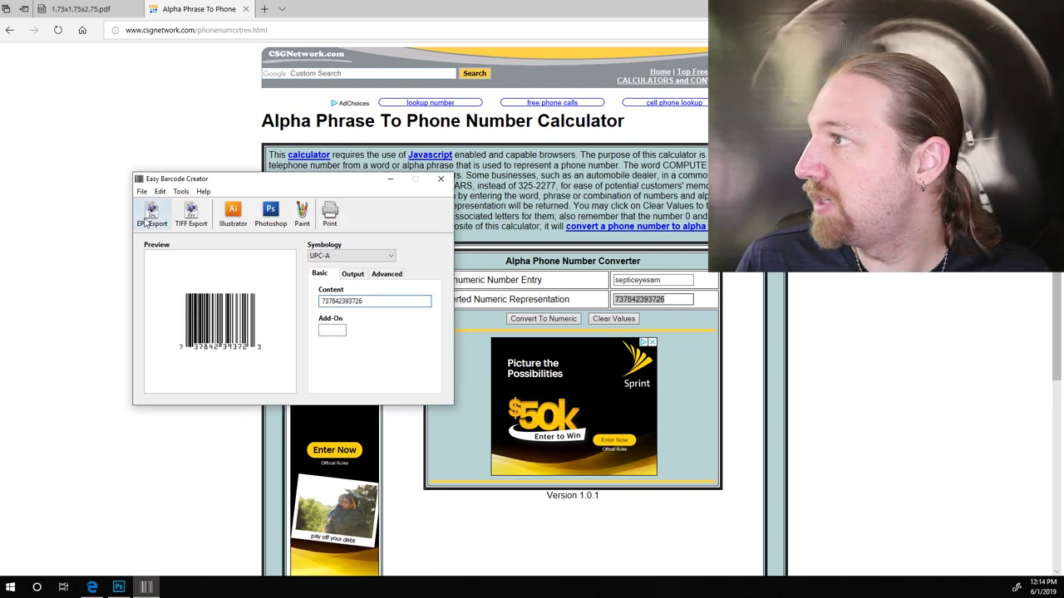
left_click(148, 218)
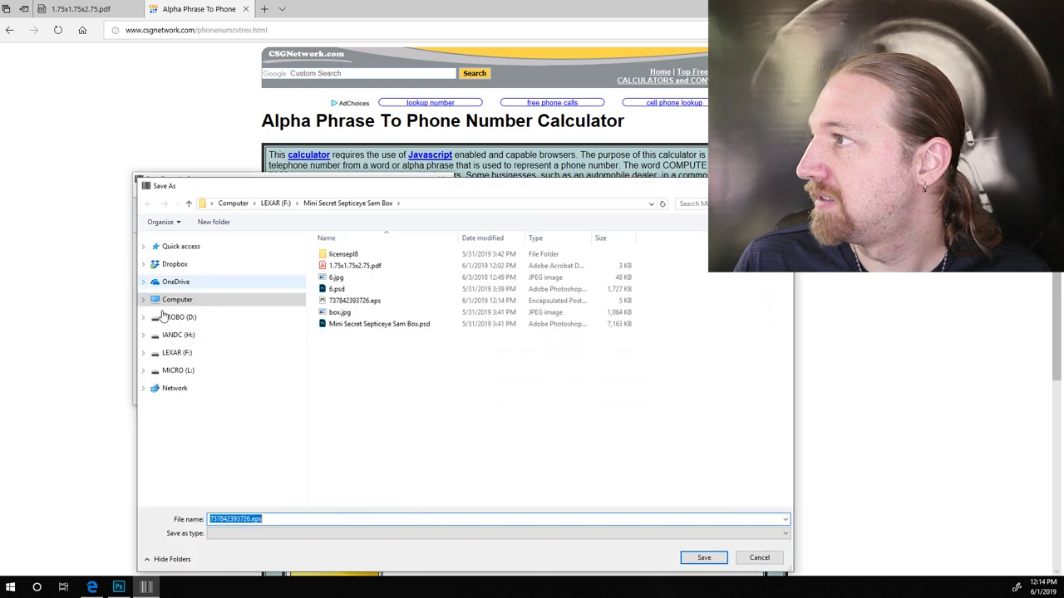
left_click(700, 560)
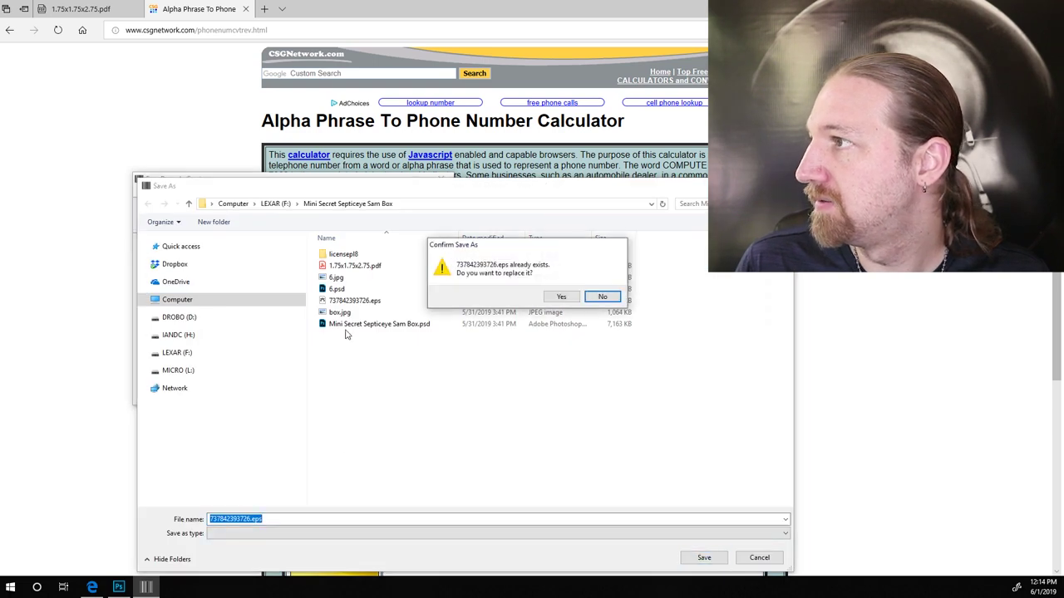
left_click(563, 303)
Compare the barcode on the box artwork in Photoshop with the preview in Easy Barcode Creator, especially the last digit.
left_click(119, 587)
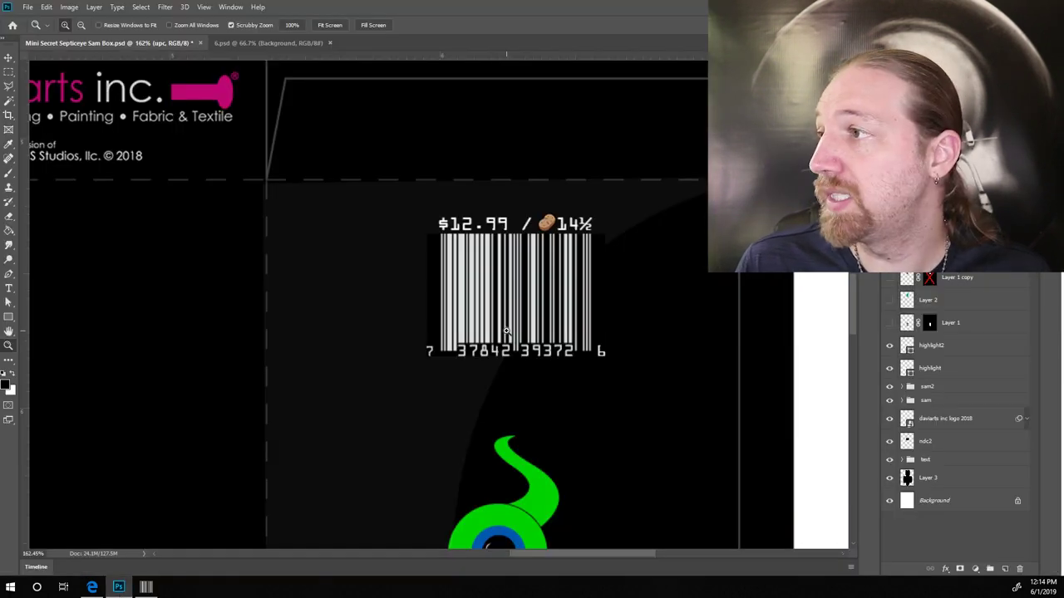
key("alt+Tab")
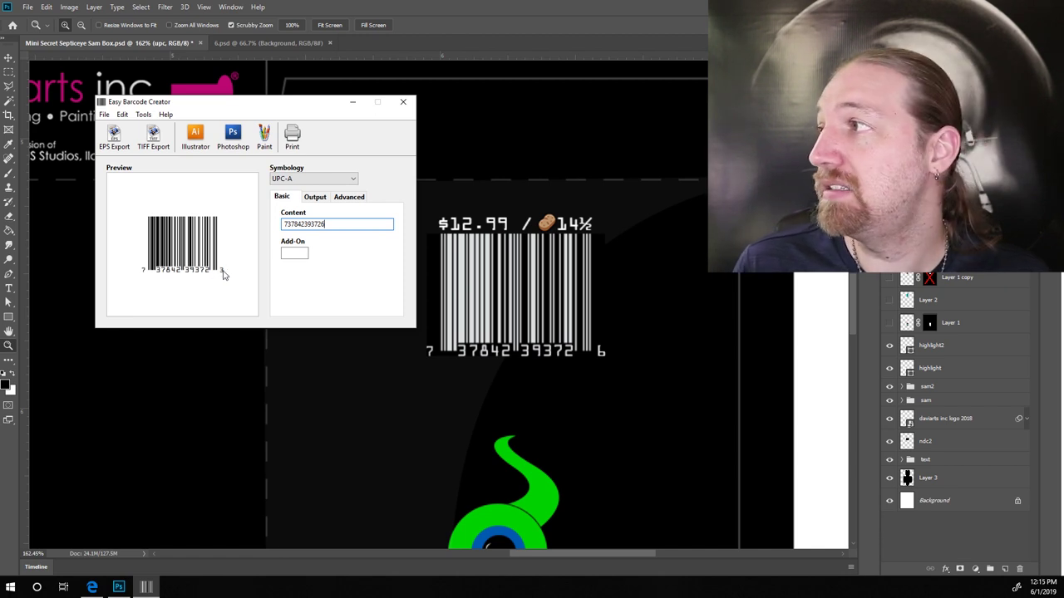
left_click_drag(308, 101, 303, 93)
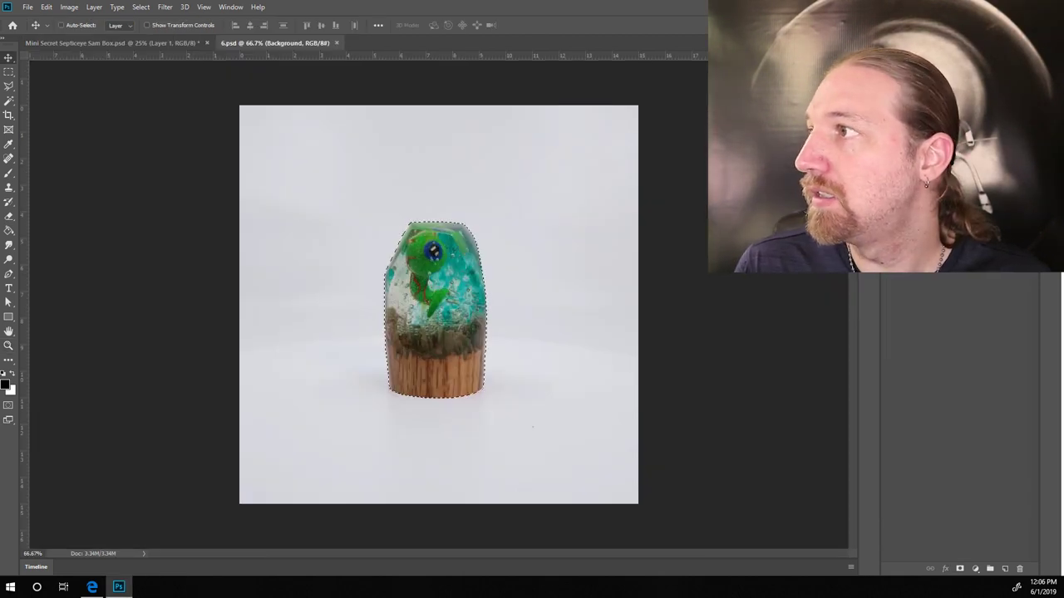
Place the selected resin figure from 6.psd on the box's central panel, turned upside down and scaled to fit.
left_click_drag(449, 285, 434, 346)
key("ctrl+t")
left_click_drag(470, 309, 453, 349)
key("Return")
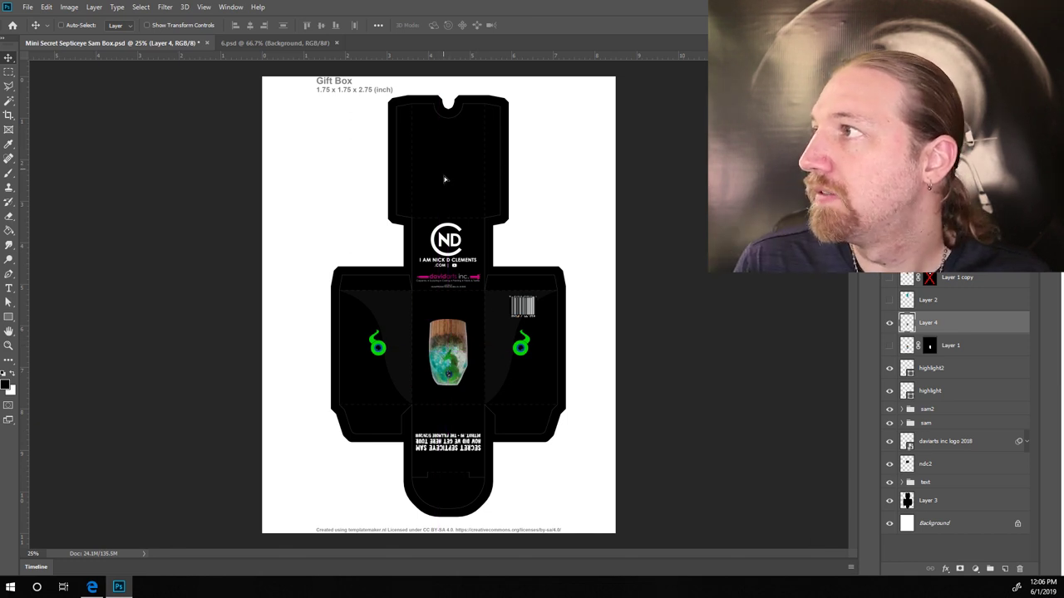
Nudge the placed figure downward in large increments to position it on its panel.
key("shift+Down")
key("shift+Down")
key("shift+Down")
key("shift+Down")
key("shift+Down")
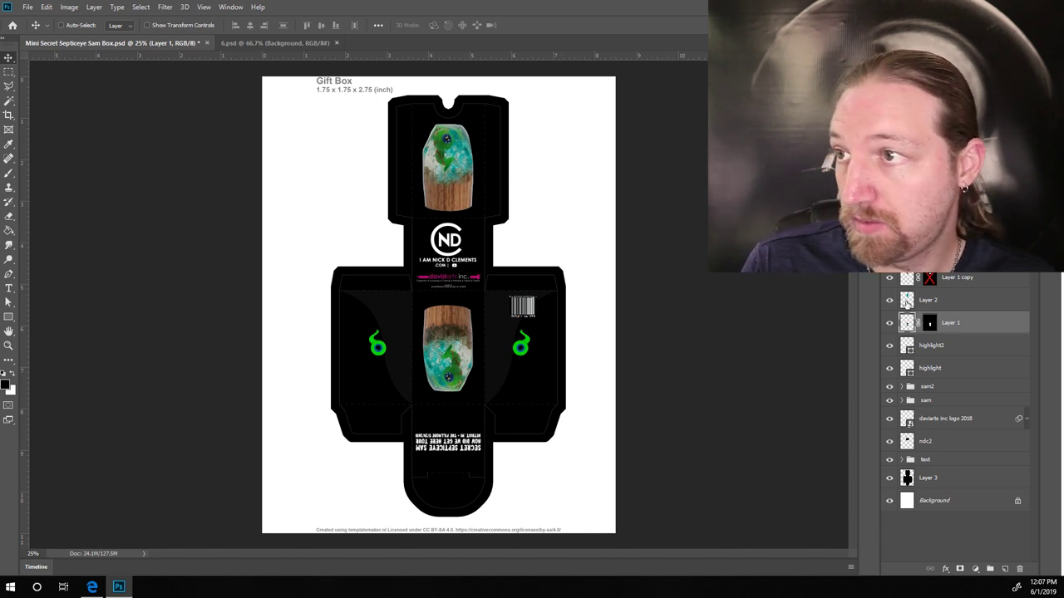
Re-enable the disabled layer mask on Layer 1 copy.
left_click(929, 278, "shift")
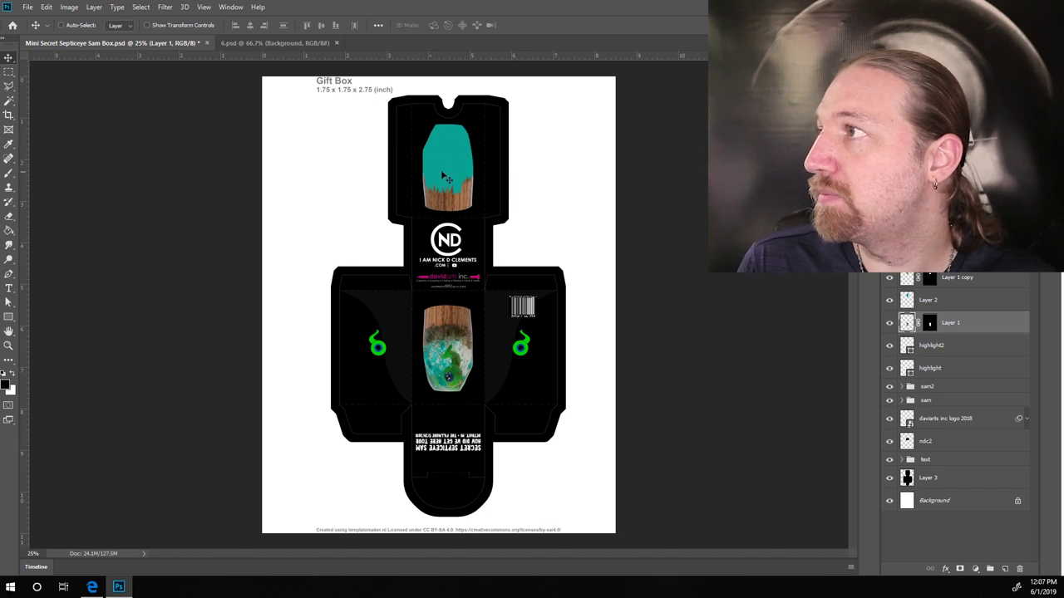